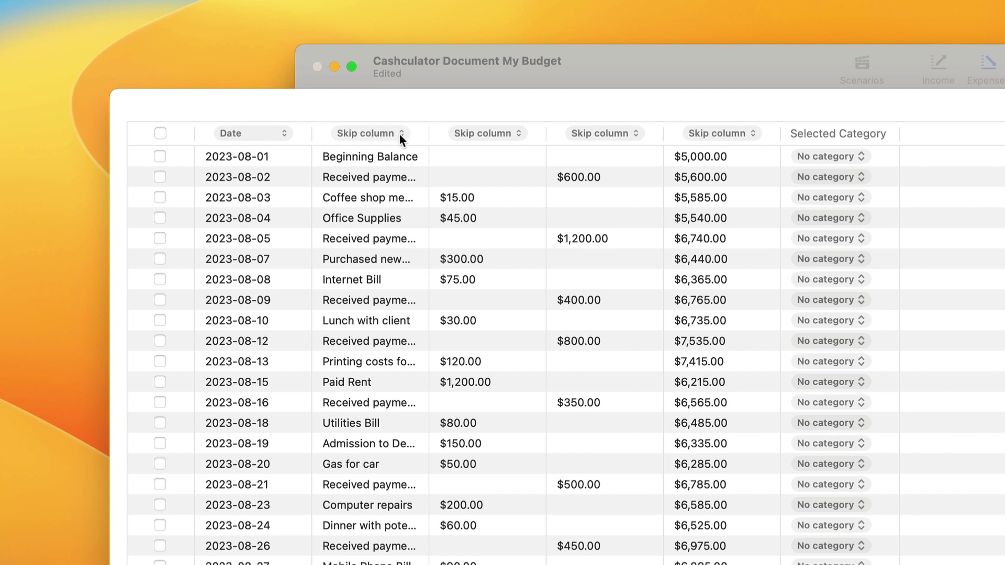
Assign the transaction text column to Description and keep the first data column assigned to Date
{"action": "left_click", "coordinate": [401, 133]}
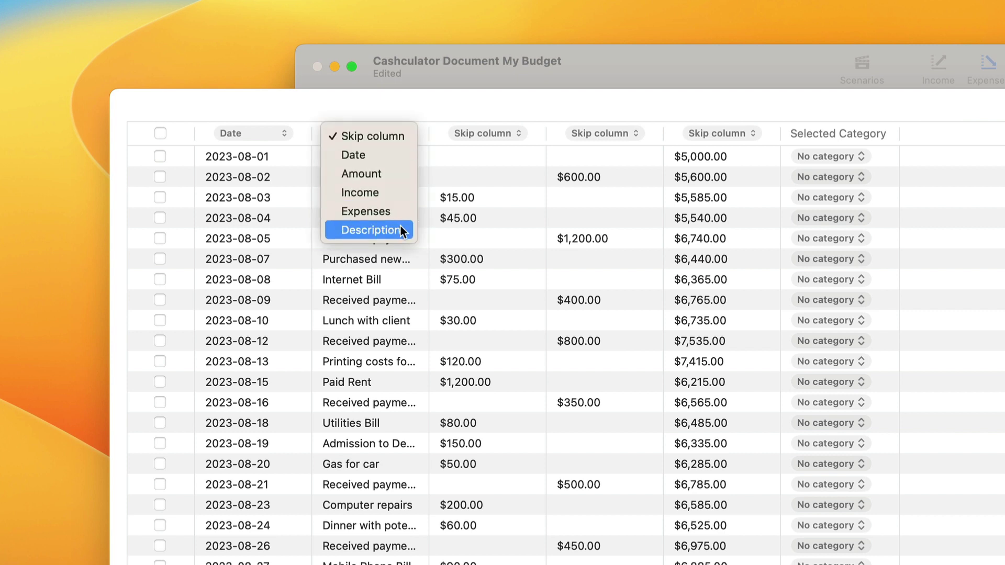
{"action": "left_click", "coordinate": [393, 141]}
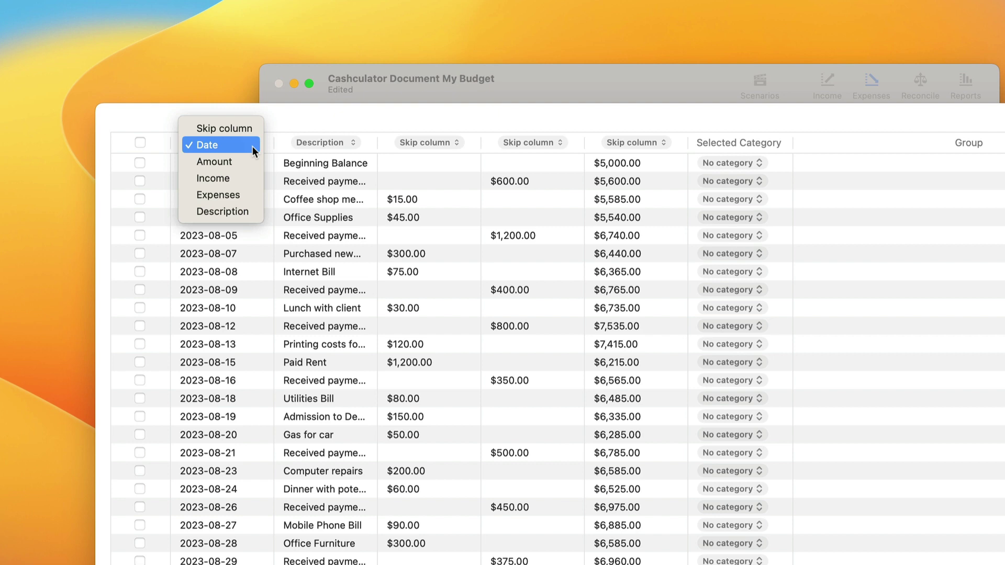
{"action": "left_click", "coordinate": [252, 146]}
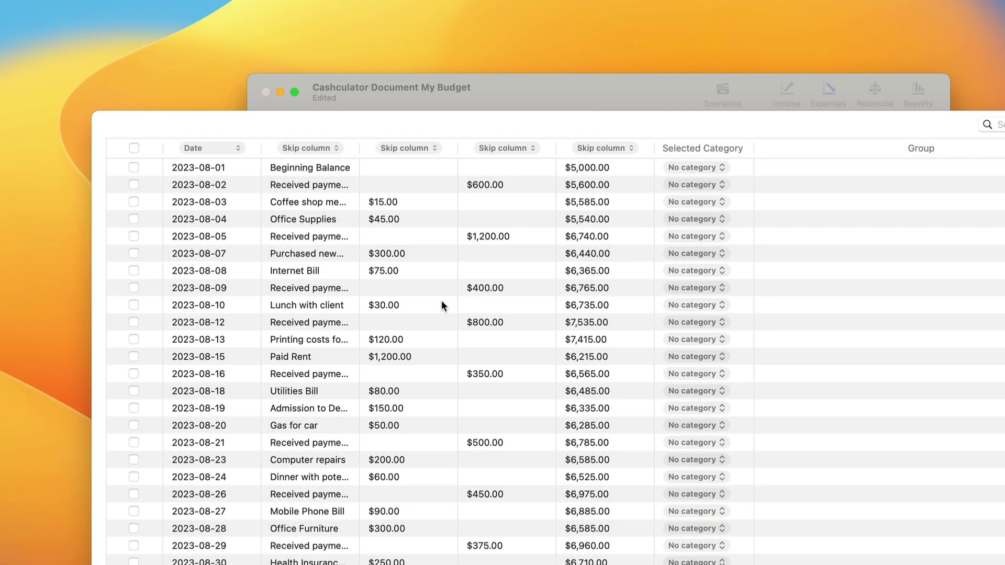
{"action": "left_click", "coordinate": [325, 149]}
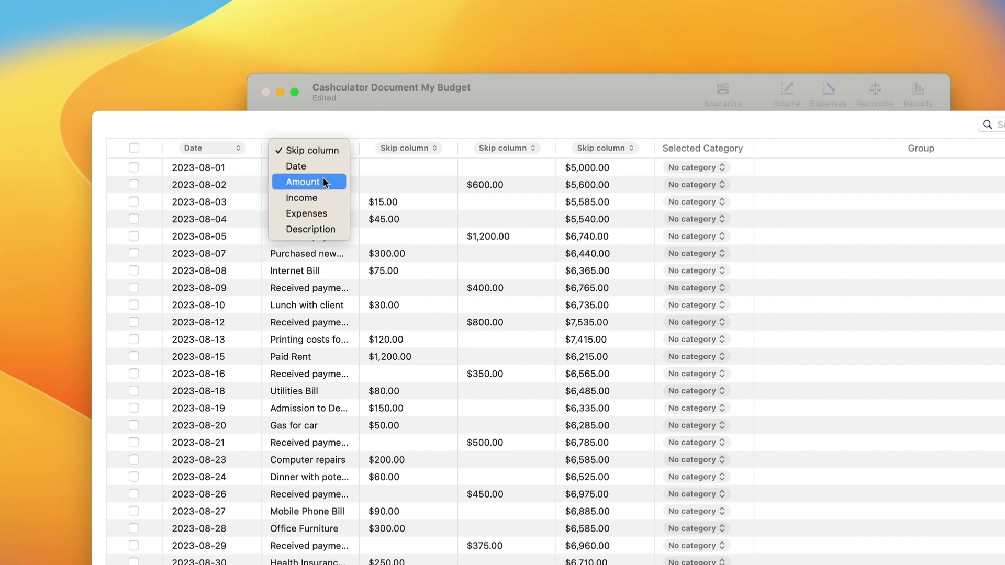
{"action": "left_click", "coordinate": [328, 230]}
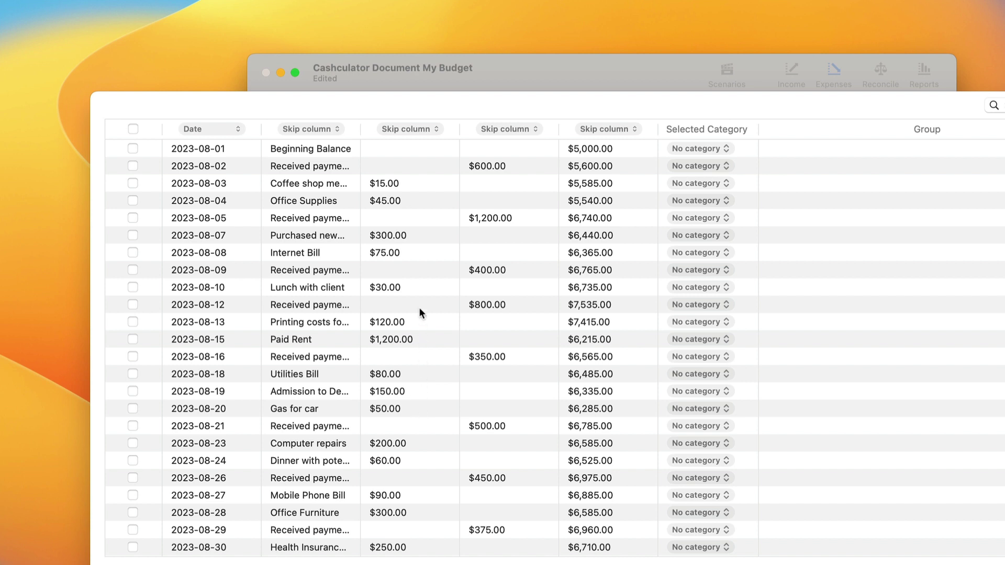
Assign the outgoing payments column to Expenses and the incoming payments column to Income
{"action": "left_click", "coordinate": [433, 130]}
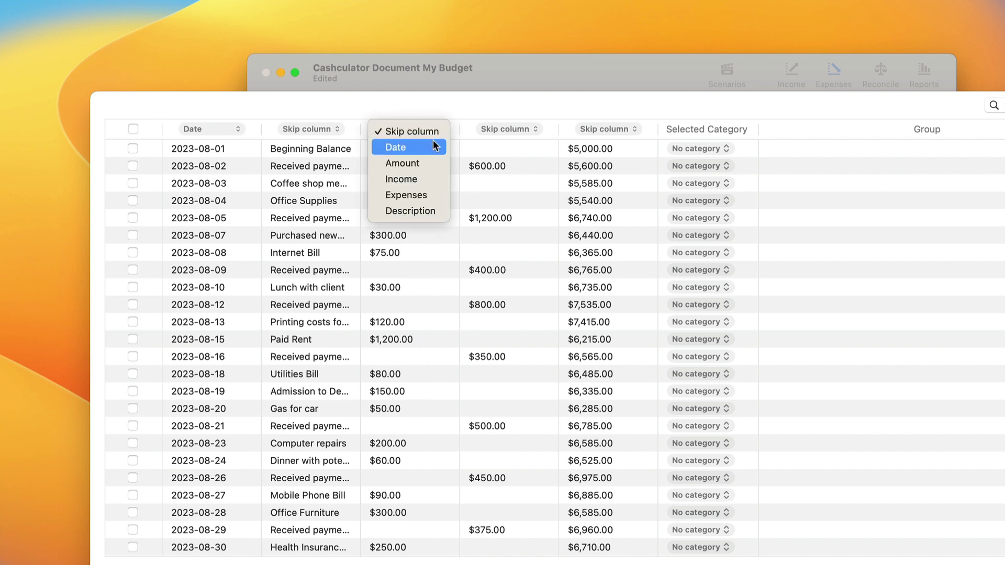
{"action": "left_click", "coordinate": [432, 195]}
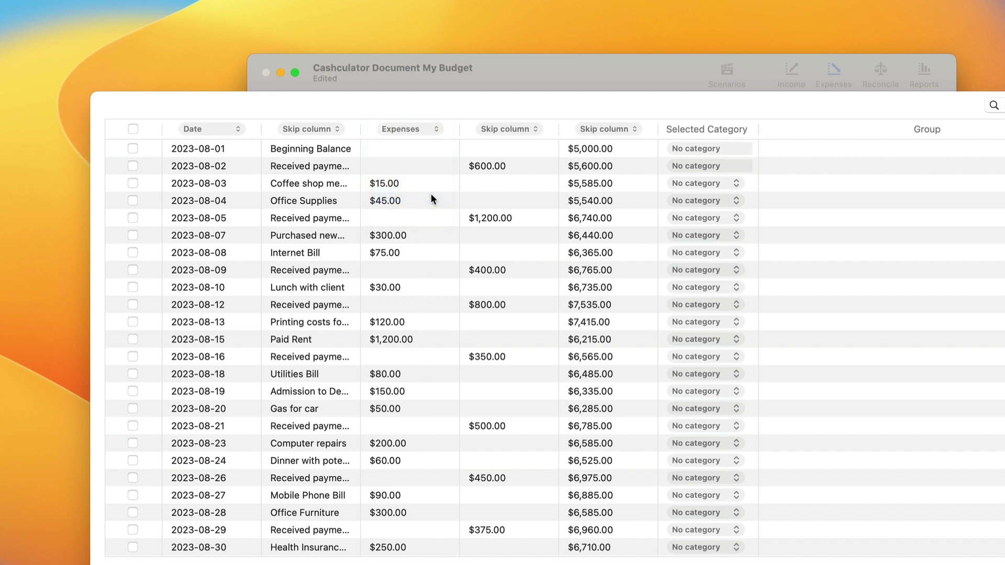
{"action": "left_click", "coordinate": [503, 129]}
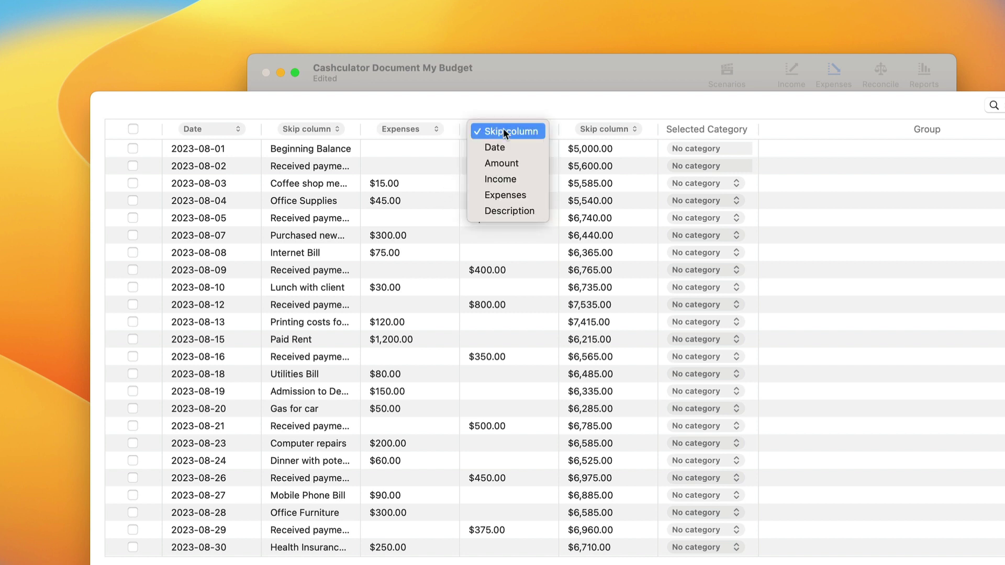
{"action": "left_click", "coordinate": [514, 180]}
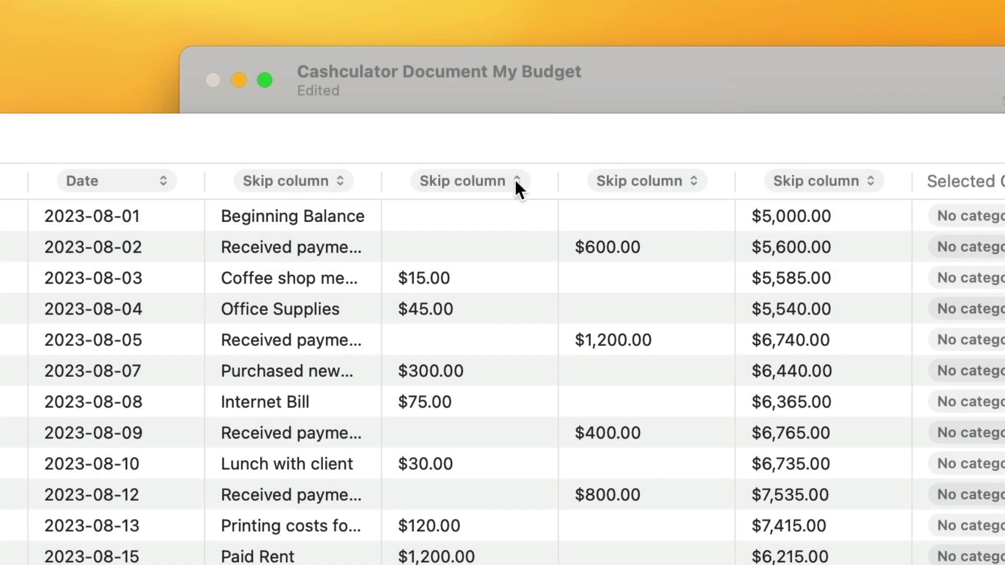
{"action": "left_click", "coordinate": [515, 179]}
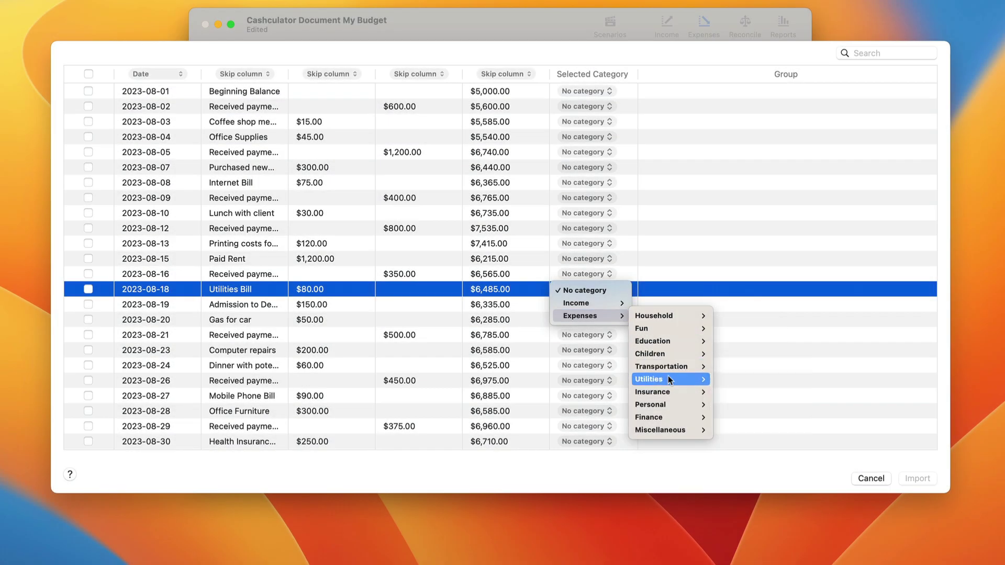
Categorize the Utilities Bill as Internet under Utilities and the Gas for car transaction as Car Fuel under Transportation
{"action": "mouse_move", "coordinate": [668, 379]}
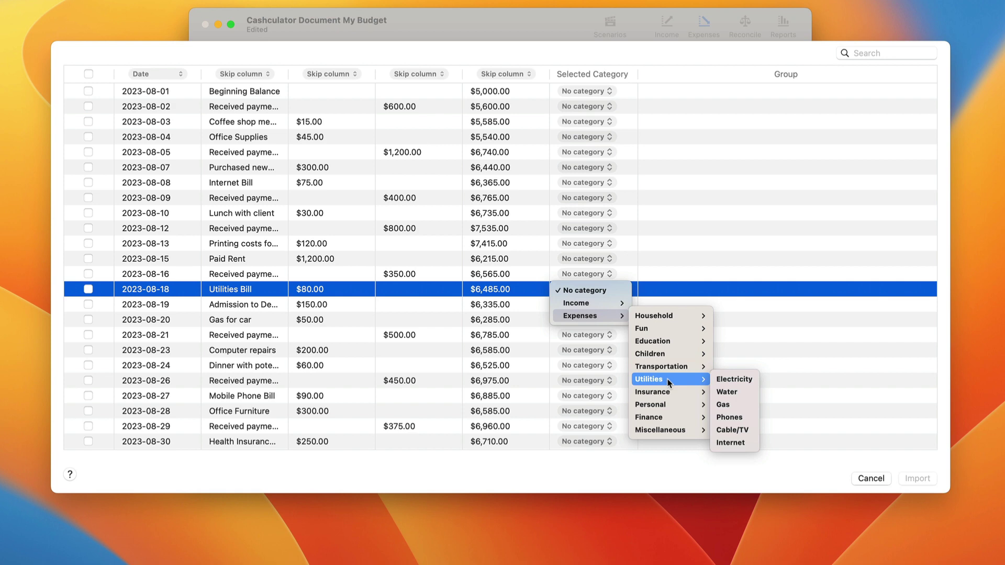
{"action": "left_click", "coordinate": [745, 441]}
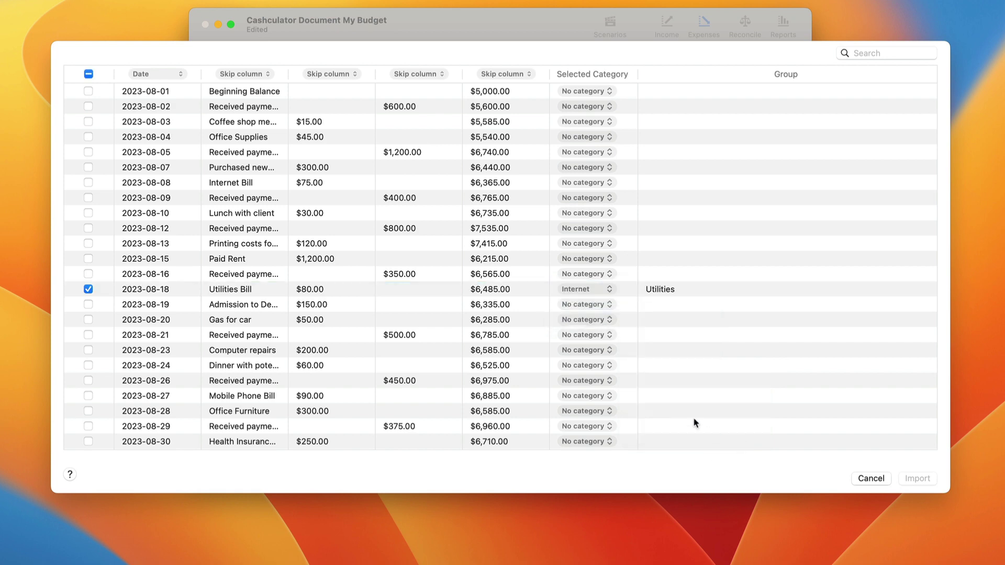
{"action": "left_click", "coordinate": [595, 322]}
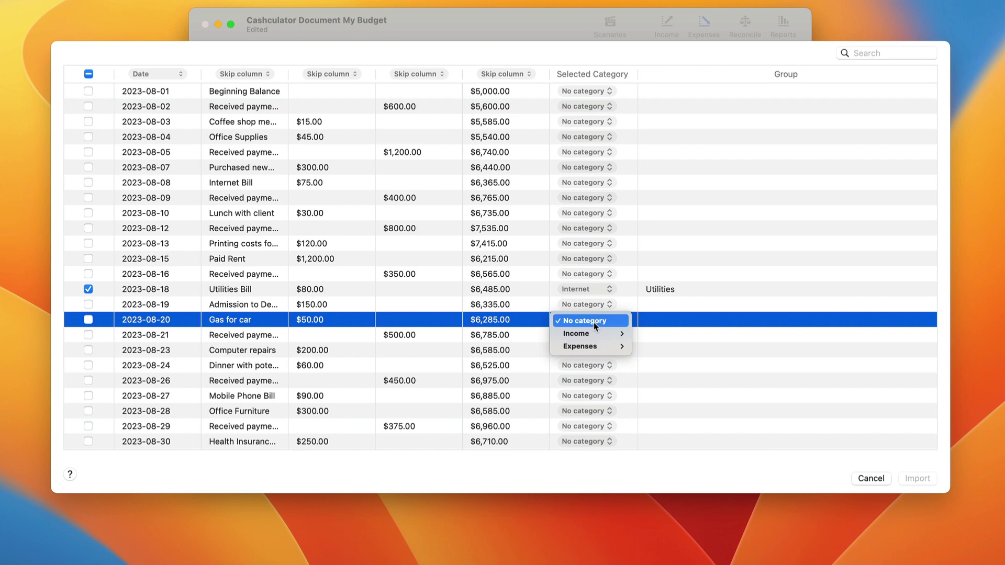
{"action": "mouse_move", "coordinate": [600, 349]}
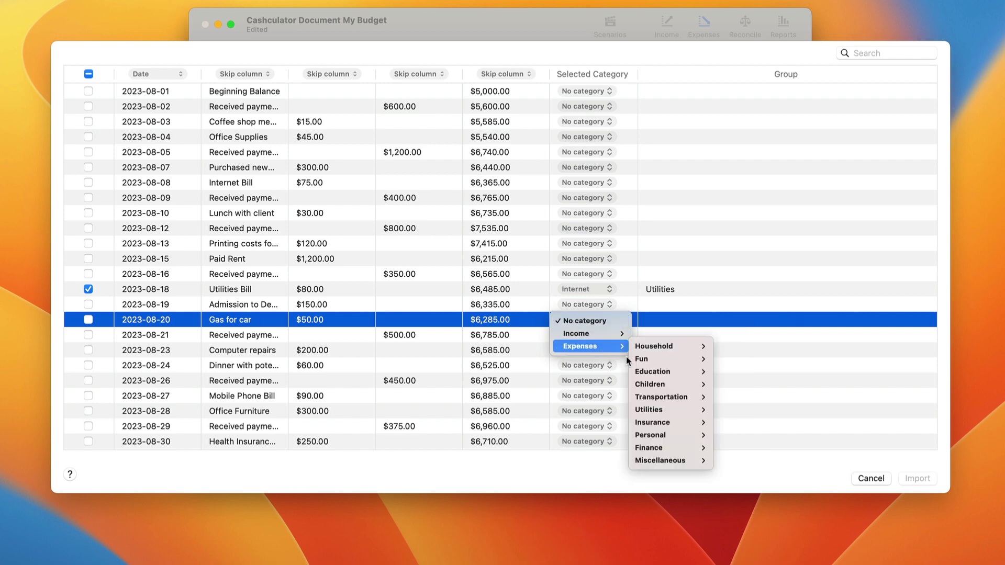
{"action": "mouse_move", "coordinate": [670, 398]}
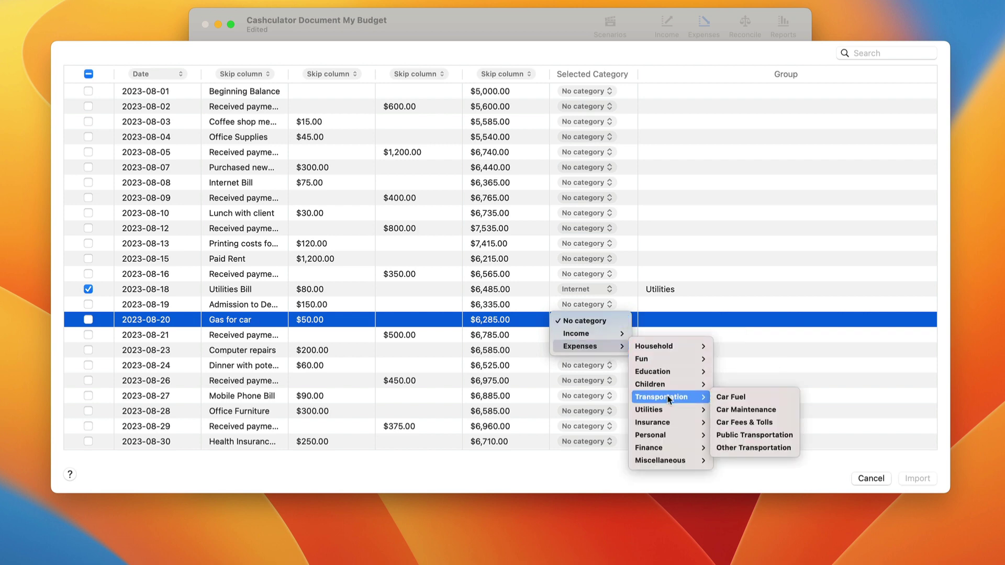
{"action": "left_click", "coordinate": [733, 397]}
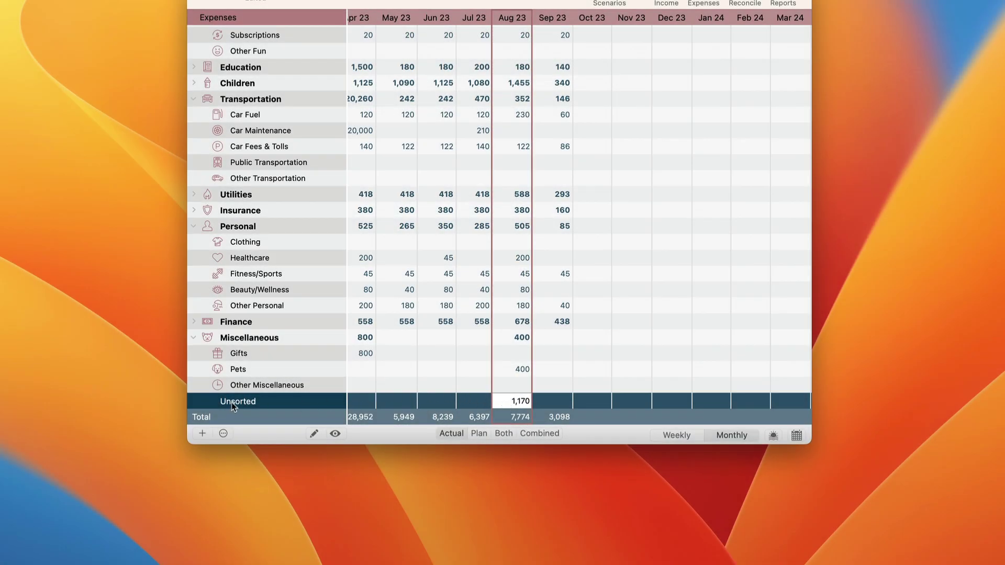
Open the Aug 23 Unsorted expenses and start moving the Printing costs for client project transaction, opening its category choices
{"action": "left_click", "coordinate": [506, 402]}
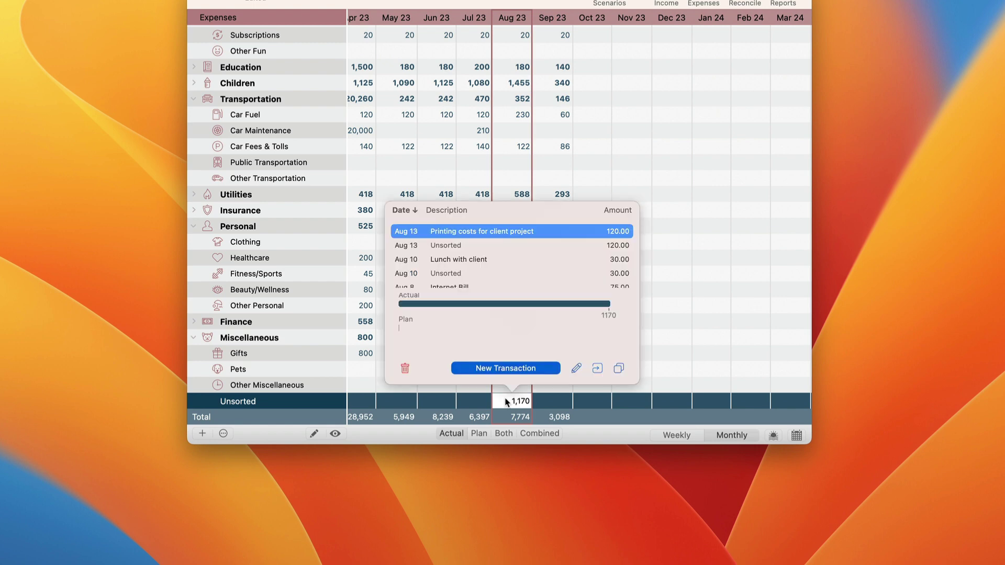
{"action": "left_click", "coordinate": [597, 369]}
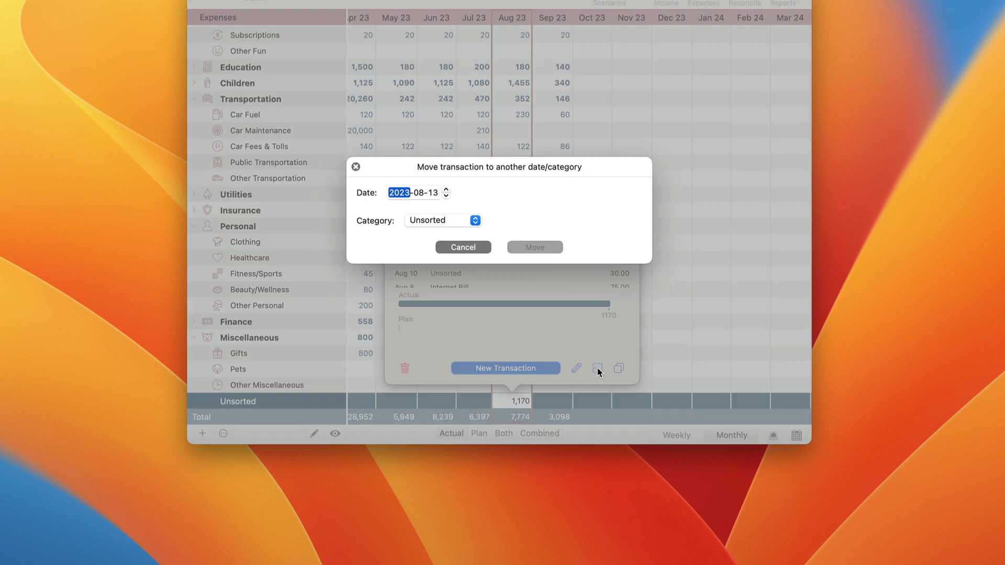
{"action": "left_click", "coordinate": [475, 220]}
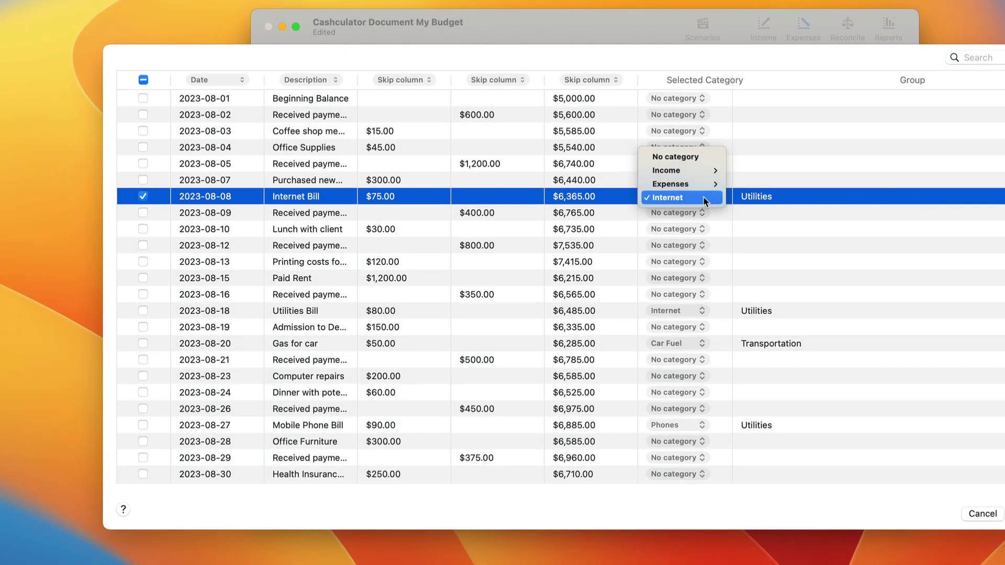
Set the category of the 2023-08-08 Internet Bill to Internet
{"action": "left_click", "coordinate": [704, 200]}
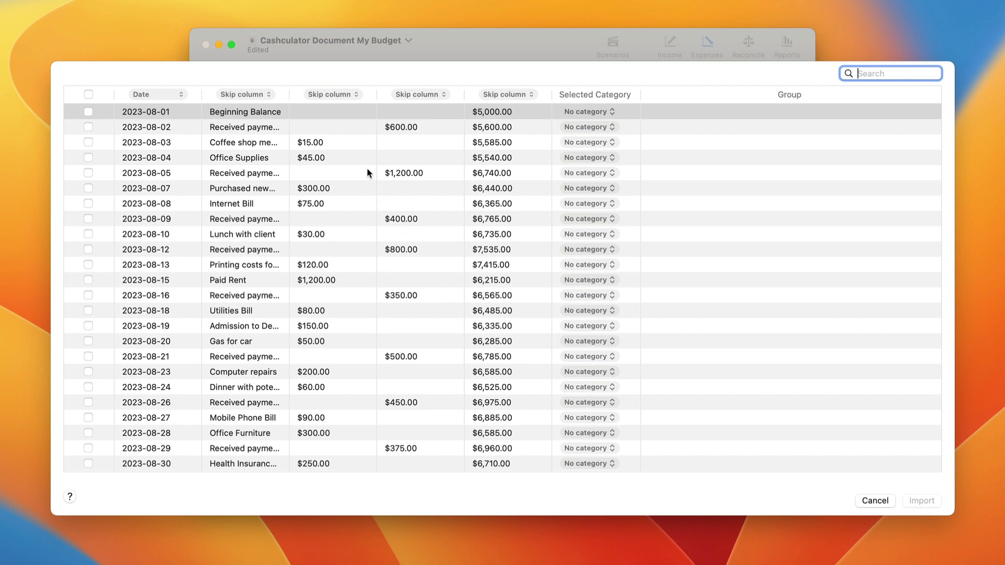
Select the continuous block of transactions from 2023-08-02 through 2023-08-16
{"action": "left_click_drag", "start_coordinate": [357, 146], "coordinate": [346, 374]}
{"action": "left_click", "coordinate": [264, 128]}
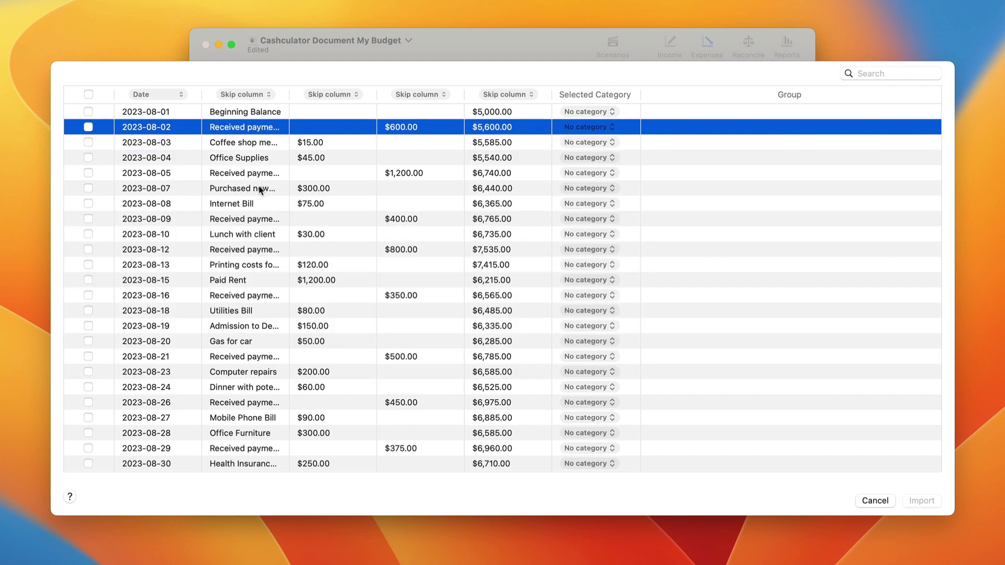
{"action": "left_click", "coordinate": [255, 297], "text": "shift"}
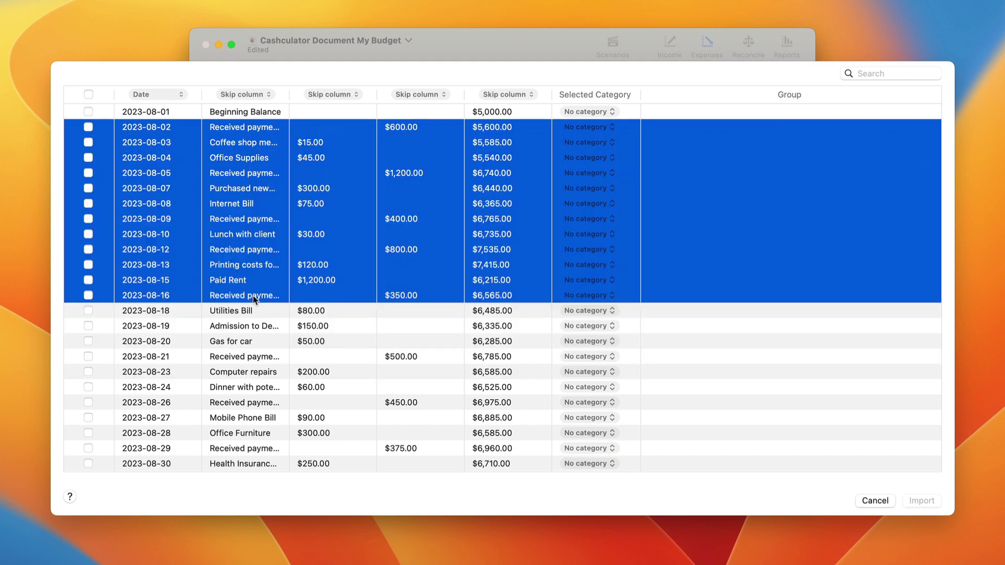
Select the 2023-08-24 dinner, Computer repairs, Gas for car and Utilities Bill transactions together
{"action": "left_click", "coordinate": [252, 387]}
{"action": "left_click", "coordinate": [251, 375], "text": "shift"}
{"action": "left_click", "coordinate": [251, 344], "text": "super"}
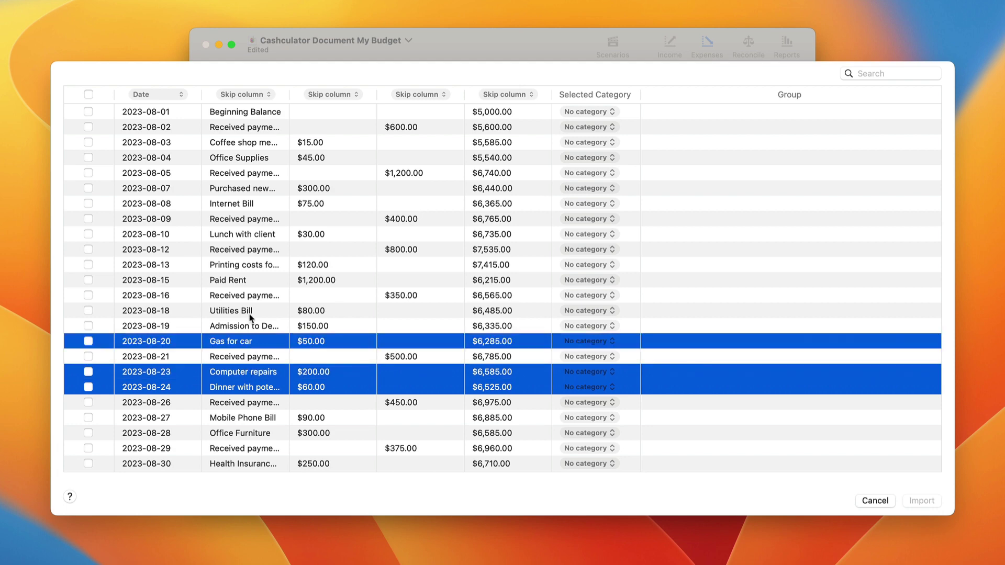
{"action": "left_click", "coordinate": [251, 313], "text": "super"}
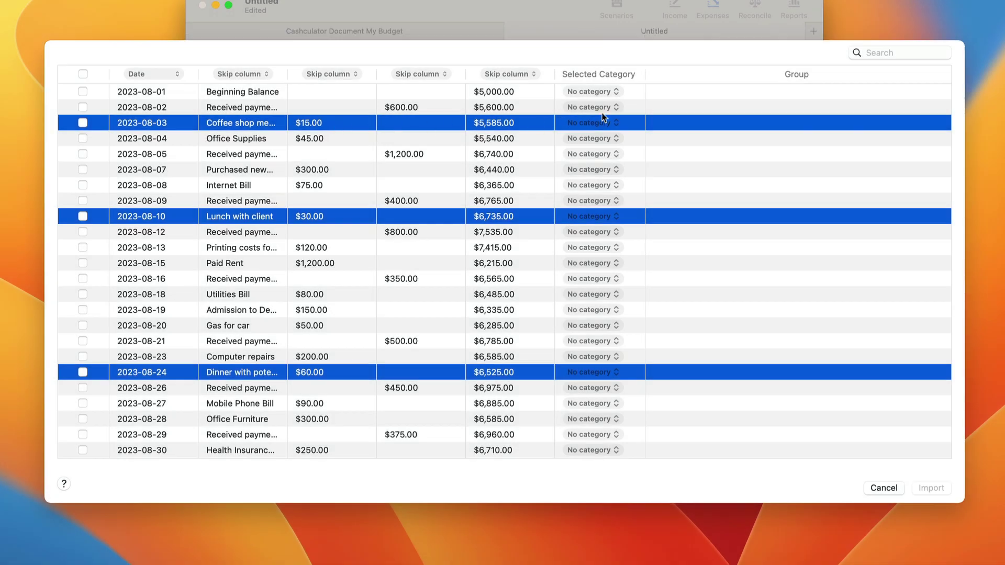
Categorize the selected coffee shop, lunch and dinner transactions as Meals and Travel Expenses under Business Expense
{"action": "left_click", "coordinate": [616, 123]}
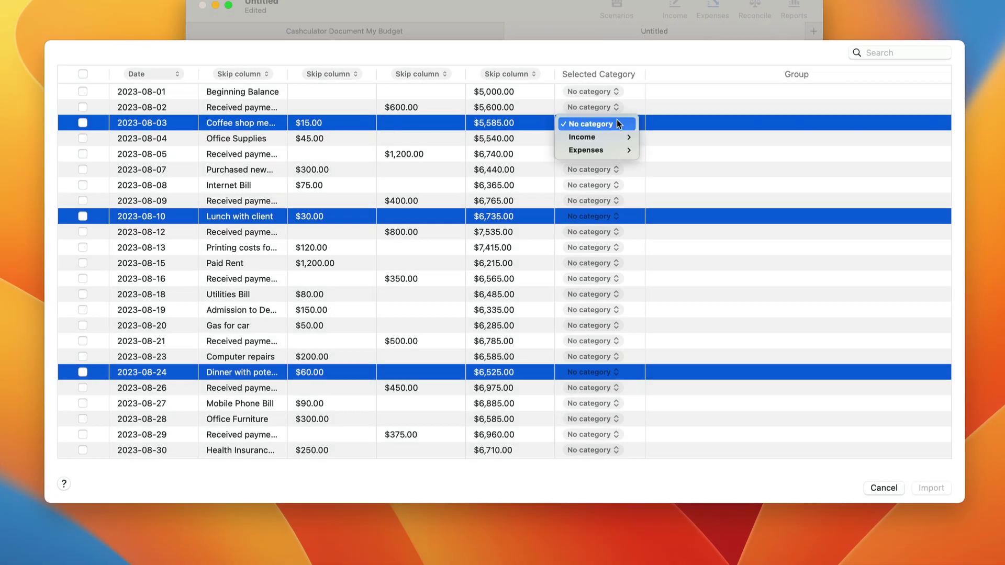
{"action": "mouse_move", "coordinate": [614, 152]}
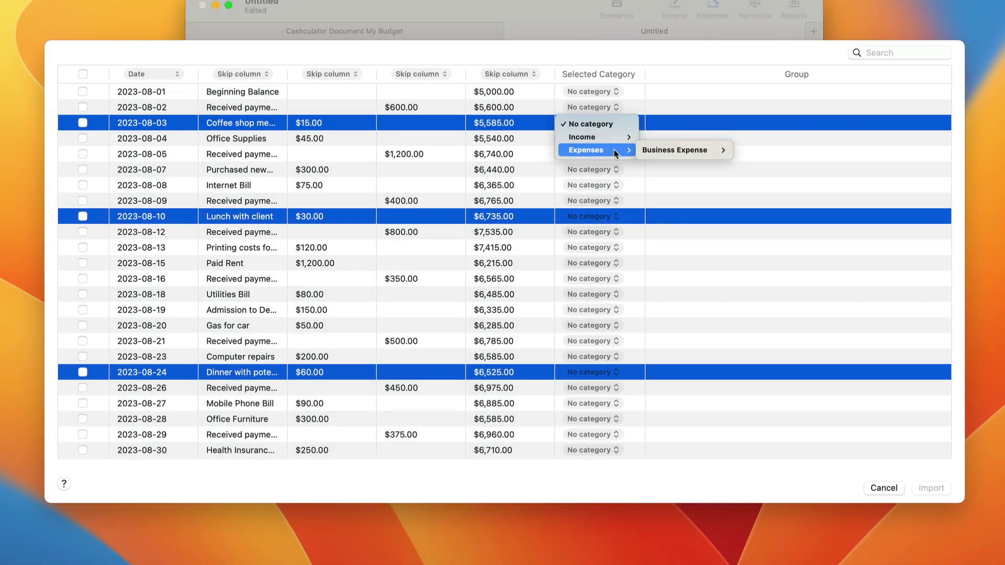
{"action": "mouse_move", "coordinate": [655, 152]}
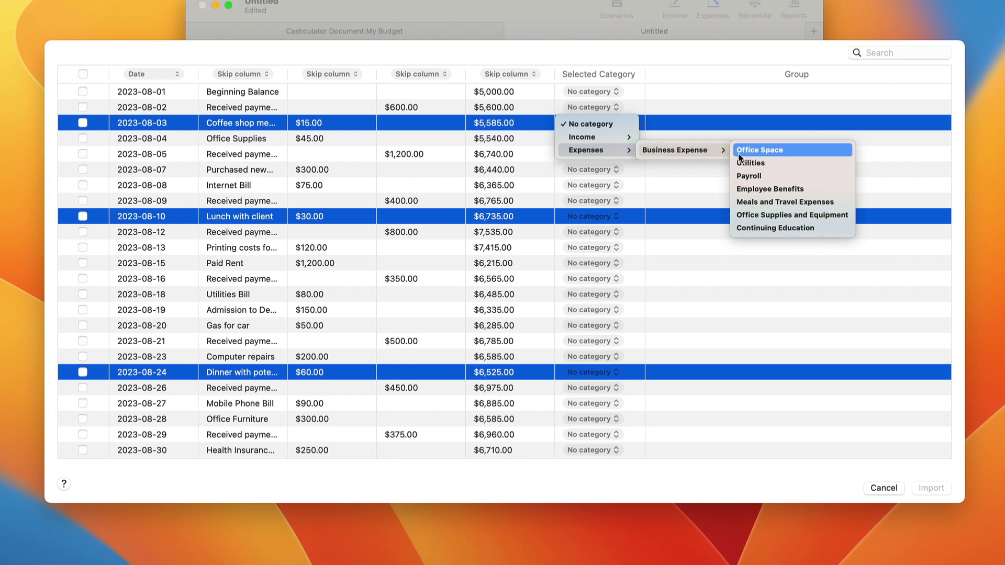
{"action": "left_click", "coordinate": [779, 203]}
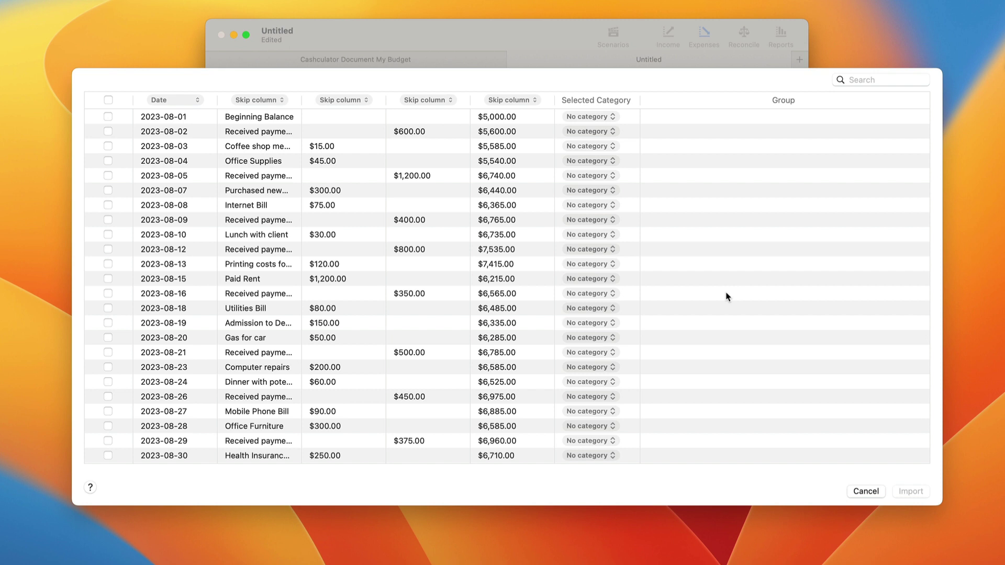
Filter the transactions by "bill" and apply the Business Expense category Utilities to all matching transactions
{"action": "left_click", "coordinate": [873, 81]}
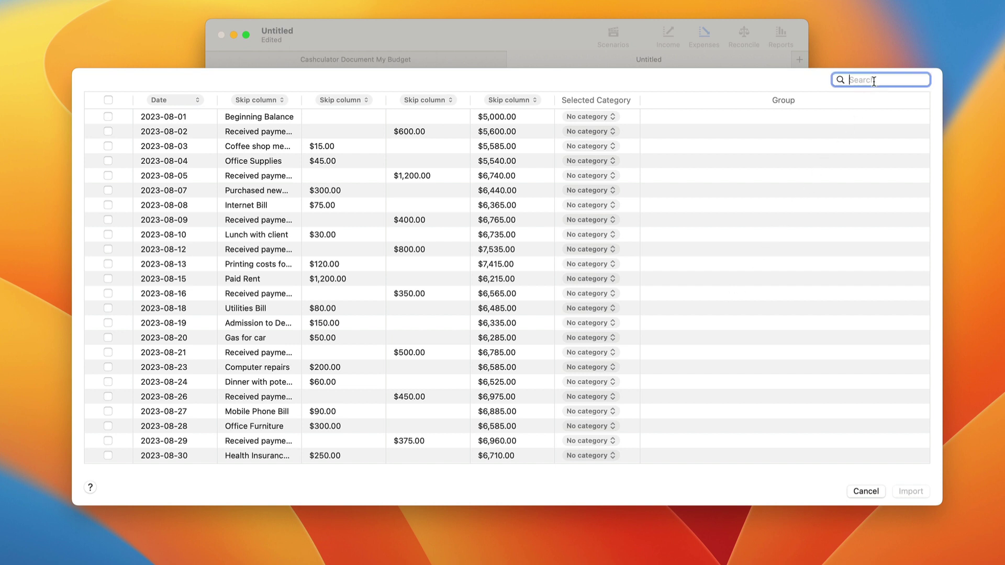
{"action": "type", "text": "bill"}
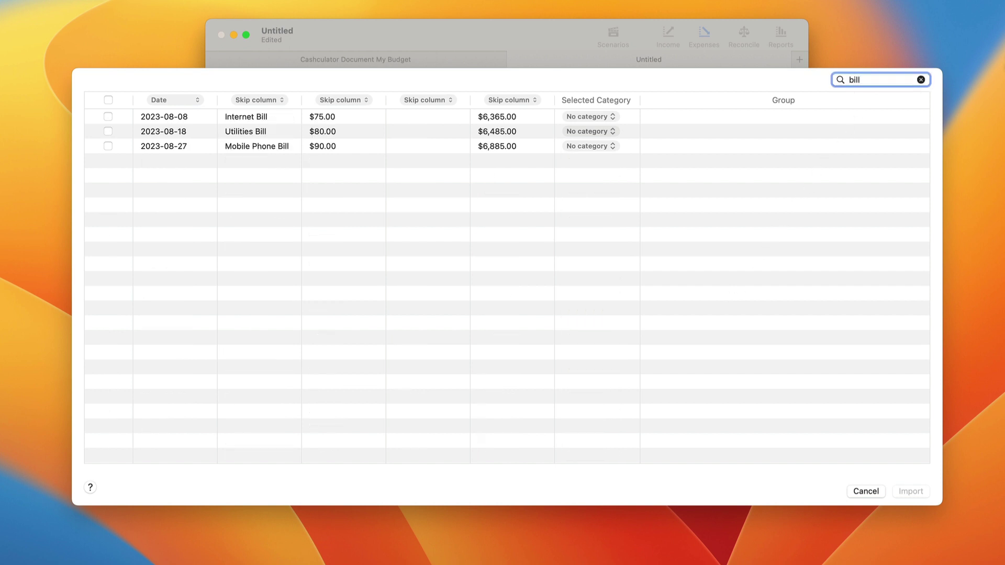
{"action": "left_click", "coordinate": [613, 116]}
{"action": "mouse_move", "coordinate": [608, 141]}
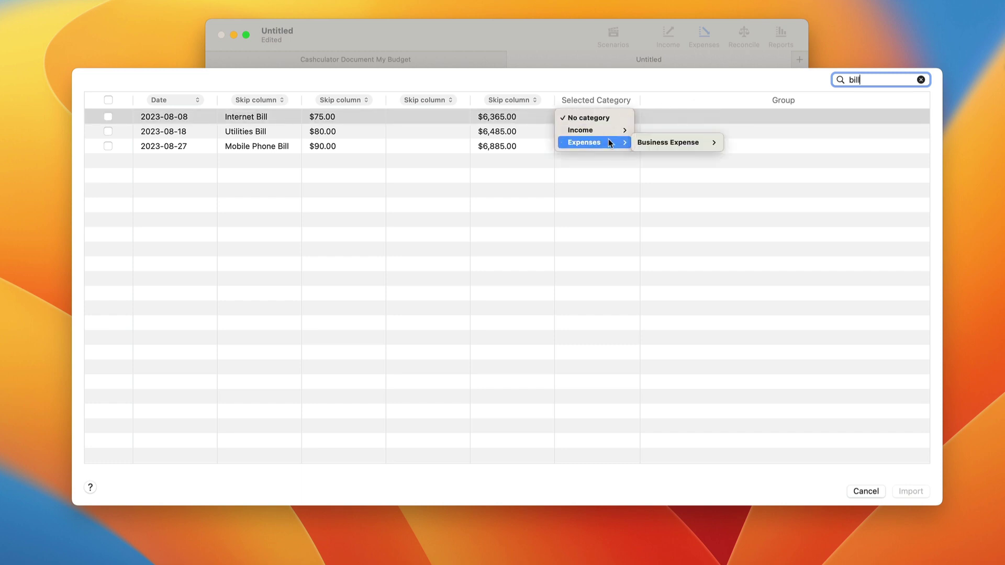
{"action": "mouse_move", "coordinate": [652, 143]}
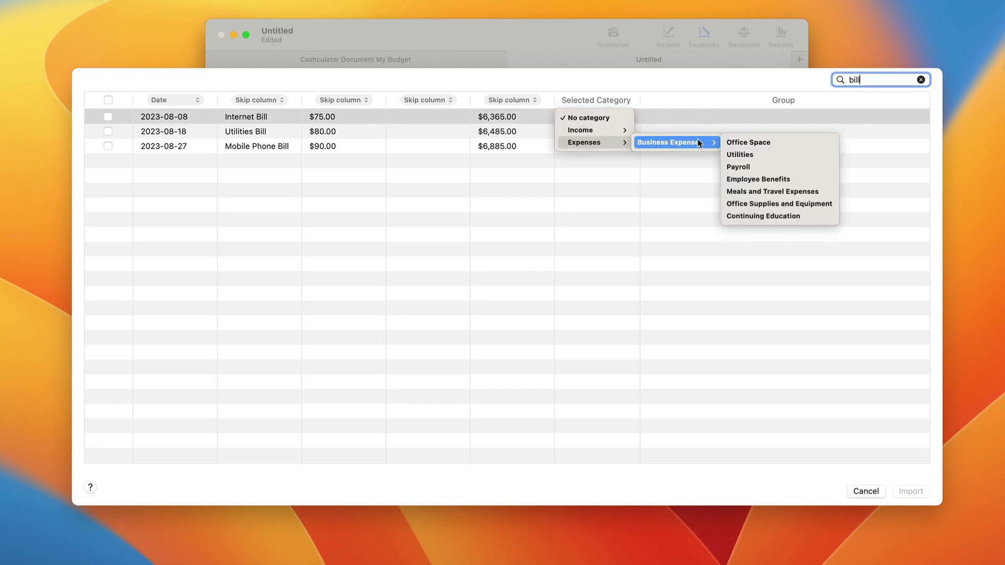
{"action": "left_click", "coordinate": [760, 155]}
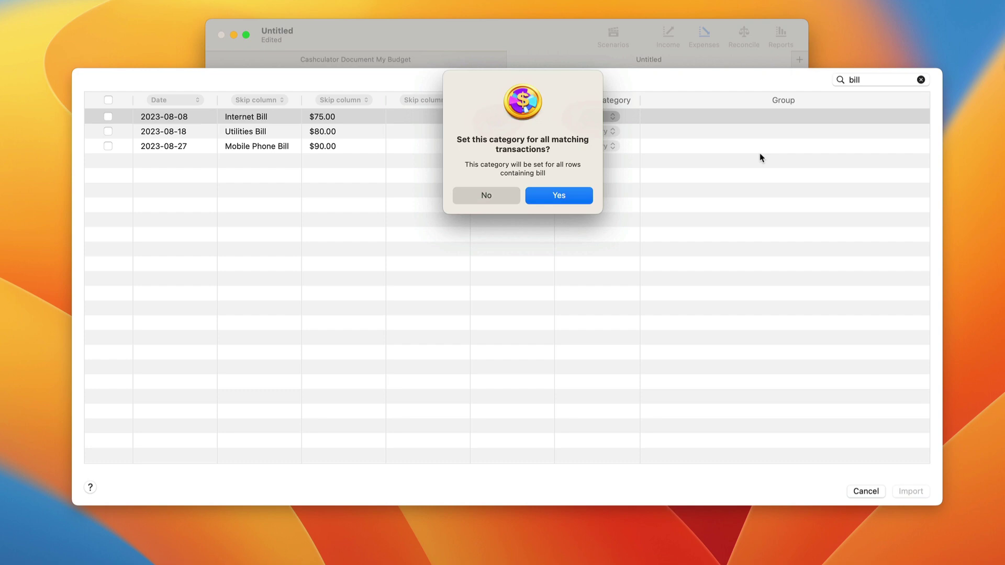
{"action": "left_click", "coordinate": [583, 194]}
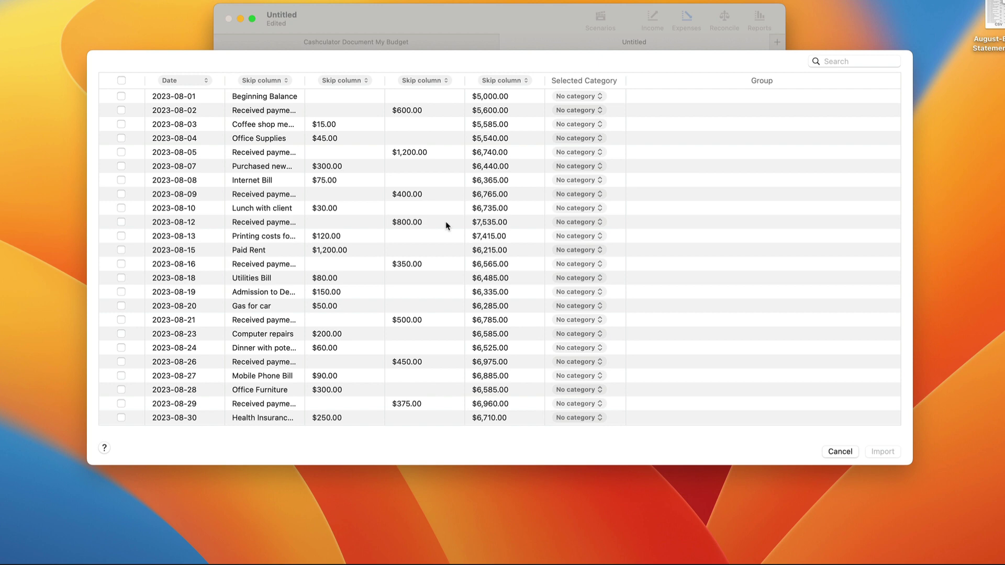
Mark the 2023-08-05 and 2023-08-12 transactions for import, and extend the marking to all transactions
{"action": "left_click", "coordinate": [121, 152]}
{"action": "left_click", "coordinate": [120, 223]}
{"action": "left_click", "coordinate": [122, 81]}
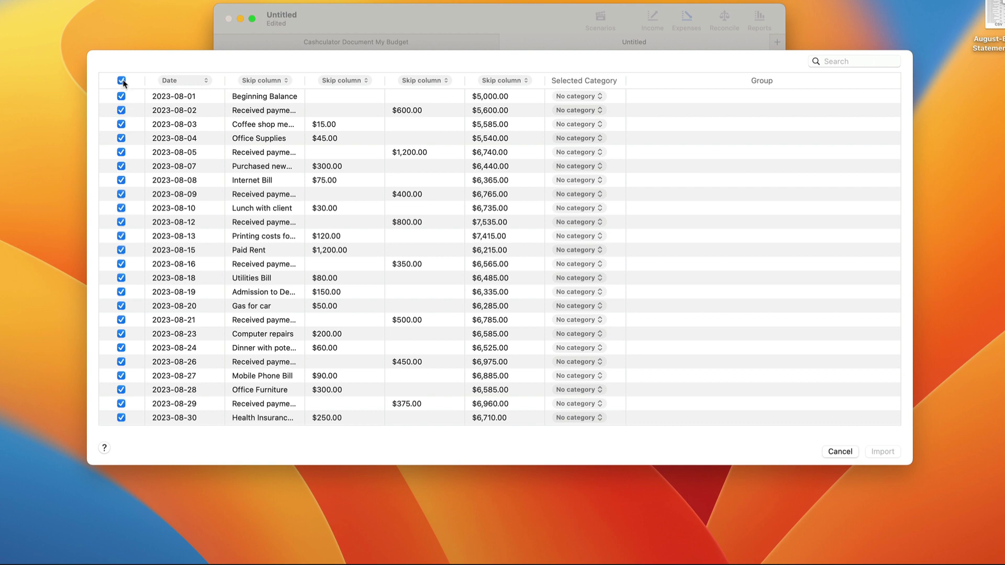
Unmark all transactions for import and categorize the 2023-08-08 Internet Bill as Utilities under Business Expense
{"action": "left_click", "coordinate": [122, 80]}
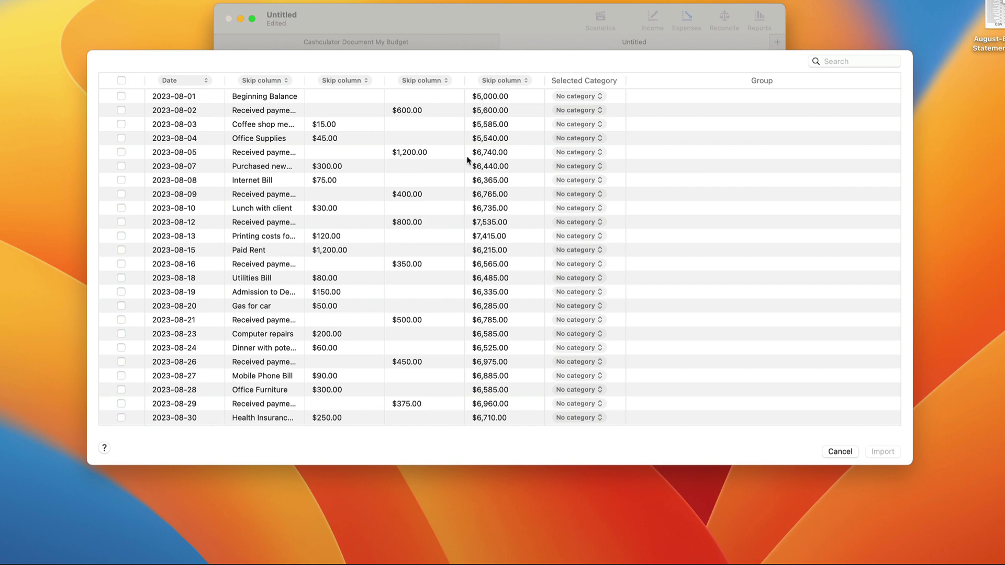
{"action": "left_click", "coordinate": [566, 184]}
{"action": "mouse_move", "coordinate": [573, 205]}
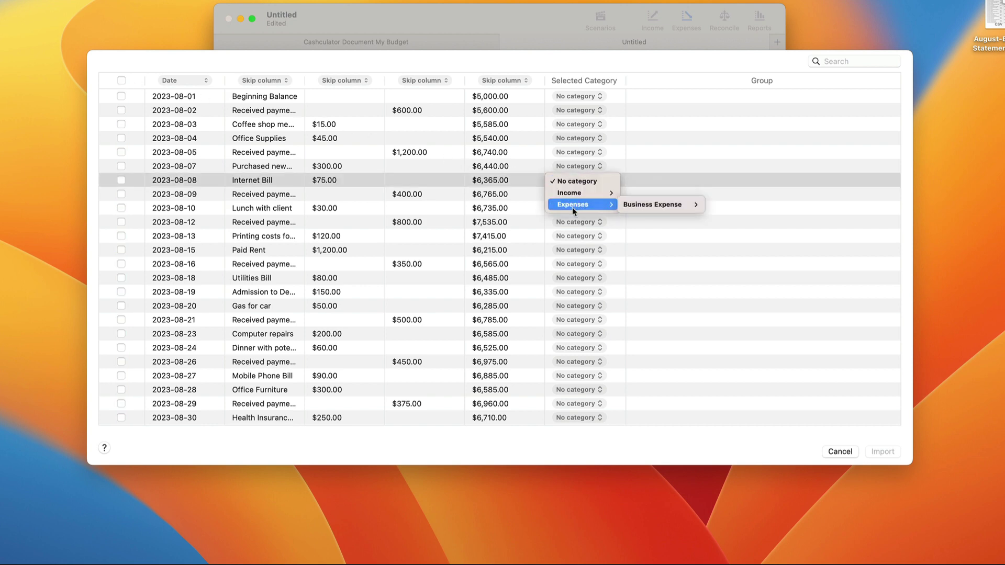
{"action": "mouse_move", "coordinate": [637, 204]}
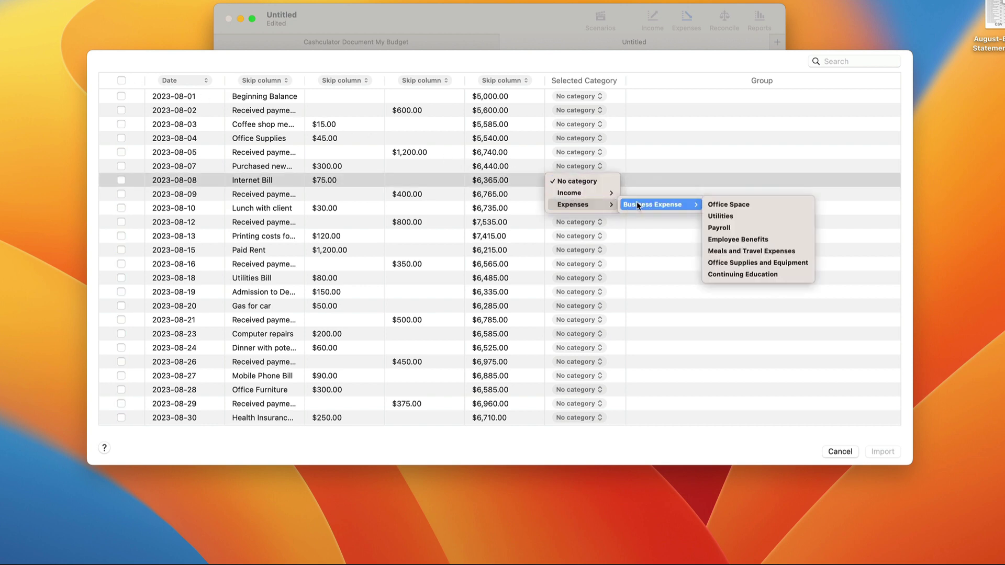
{"action": "left_click", "coordinate": [722, 216]}
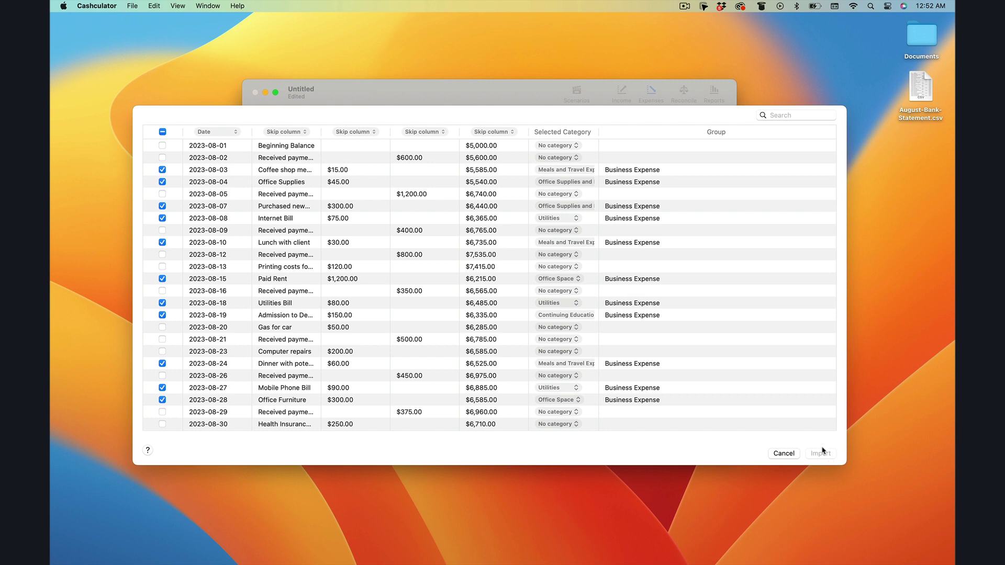
Map the statement's third column, with the outgoing amounts, as Expenses and the fourth column, with the received payments, as Income
{"action": "left_click", "coordinate": [369, 132]}
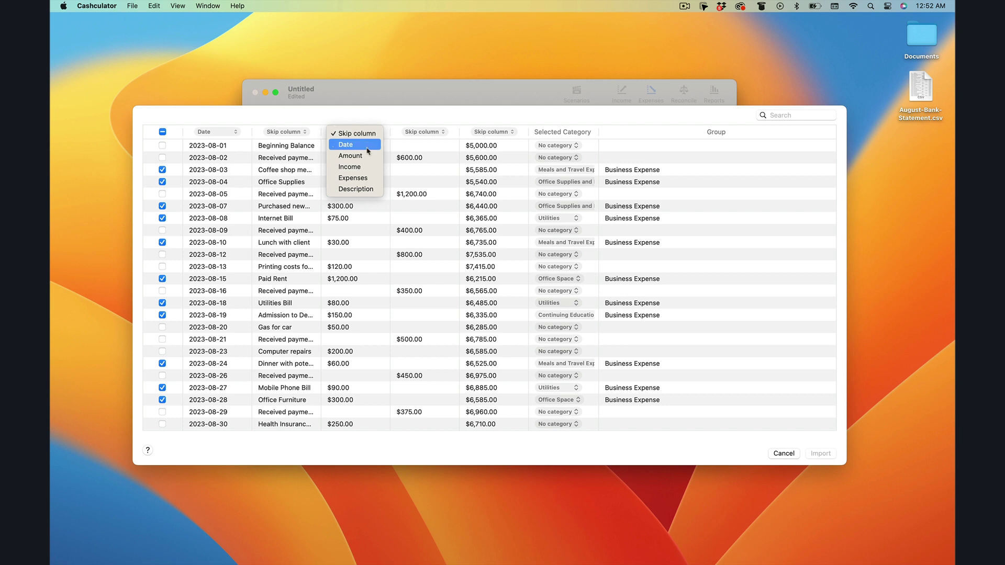
{"action": "left_click", "coordinate": [367, 179]}
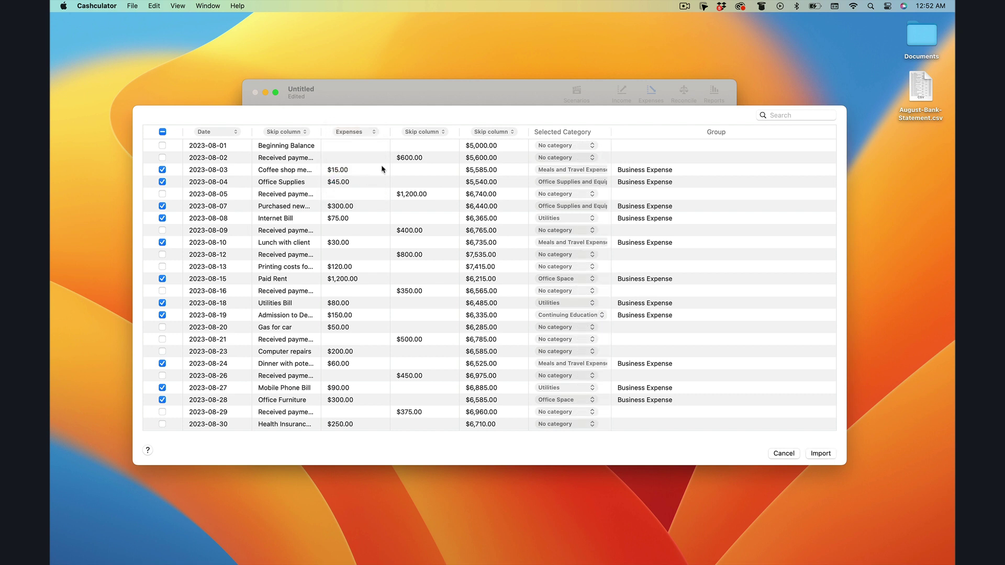
{"action": "left_click", "coordinate": [424, 133]}
{"action": "left_click", "coordinate": [418, 167]}
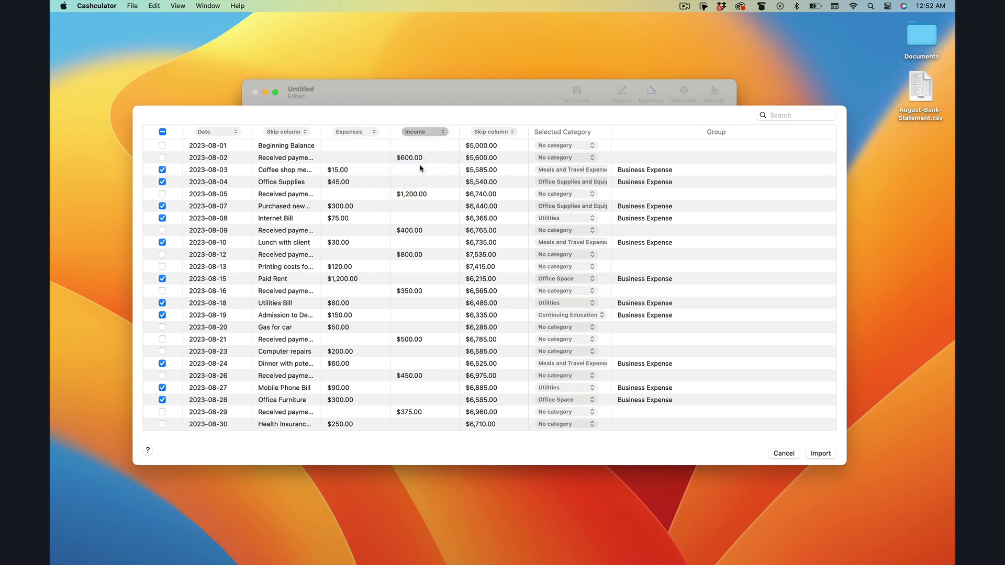